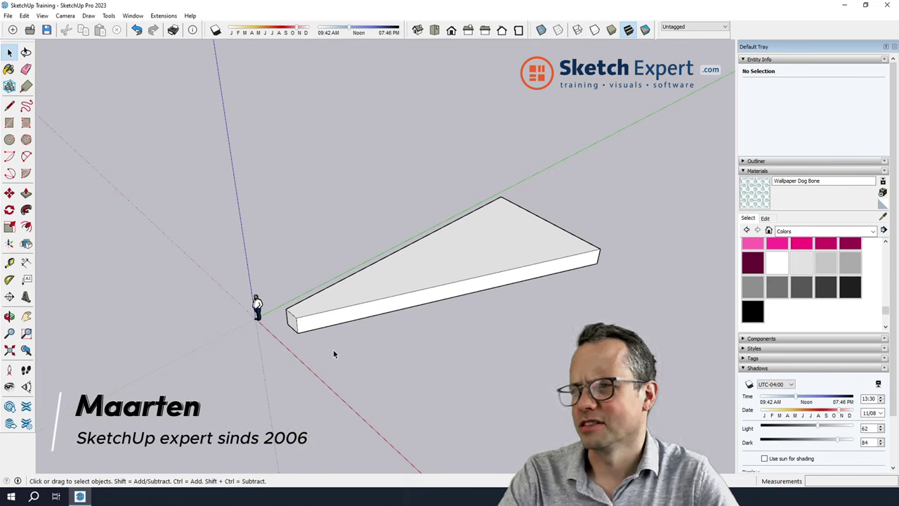
Place a 110° Protractor guide from the slab's narrow-end corner, baselined on the end edge
middle_drag(367, 359, 470, 334)
scroll(333, 345, up, 2)
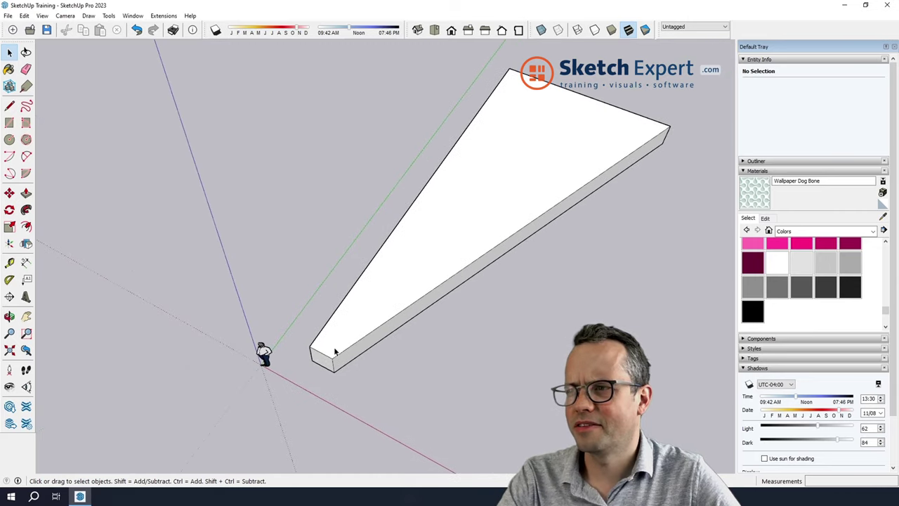
scroll(492, 281, down, 2)
scroll(490, 278, down, 1)
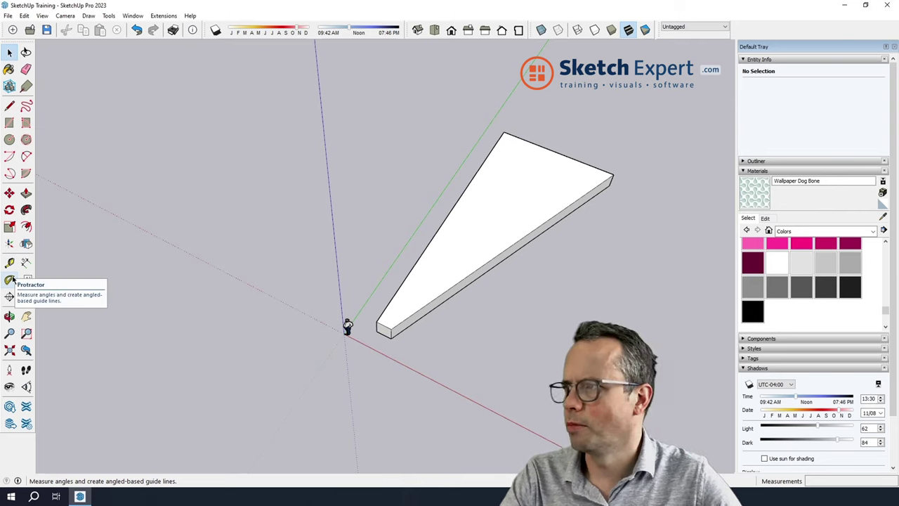
click(10, 279)
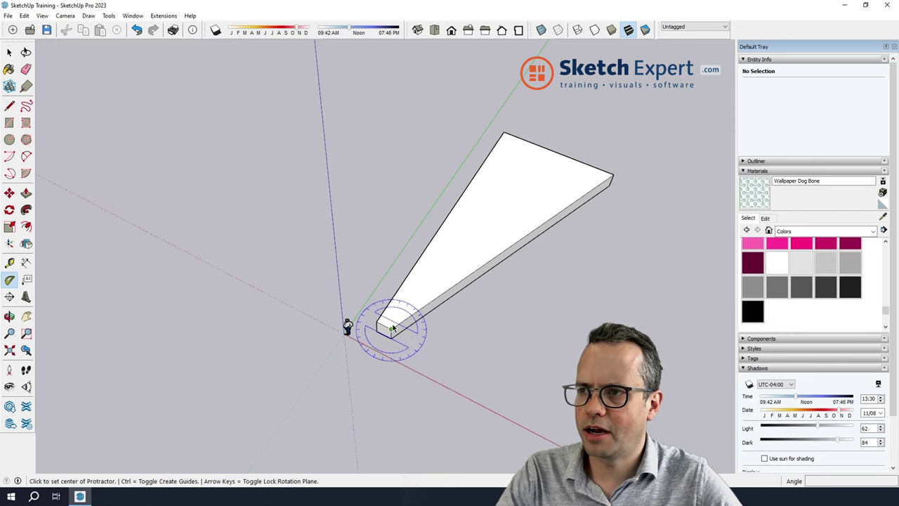
scroll(397, 325, up, 2)
scroll(401, 325, up, 1)
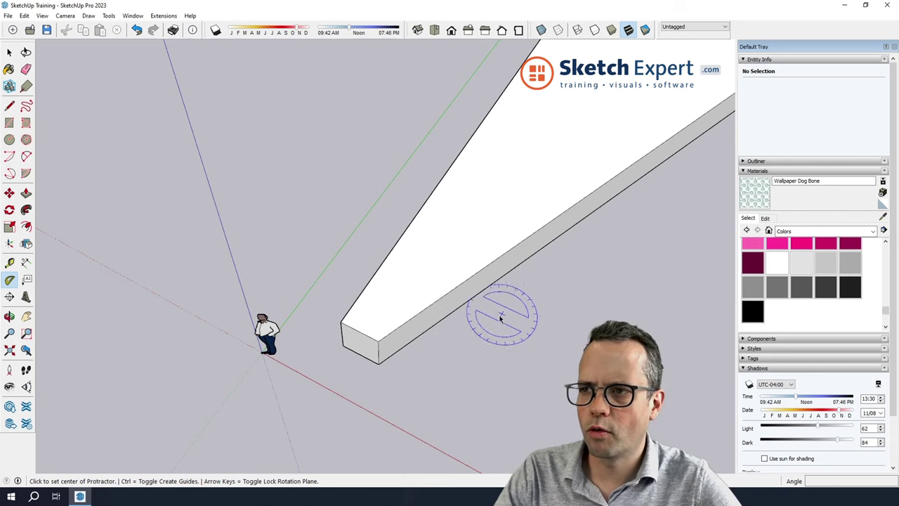
key(Up)
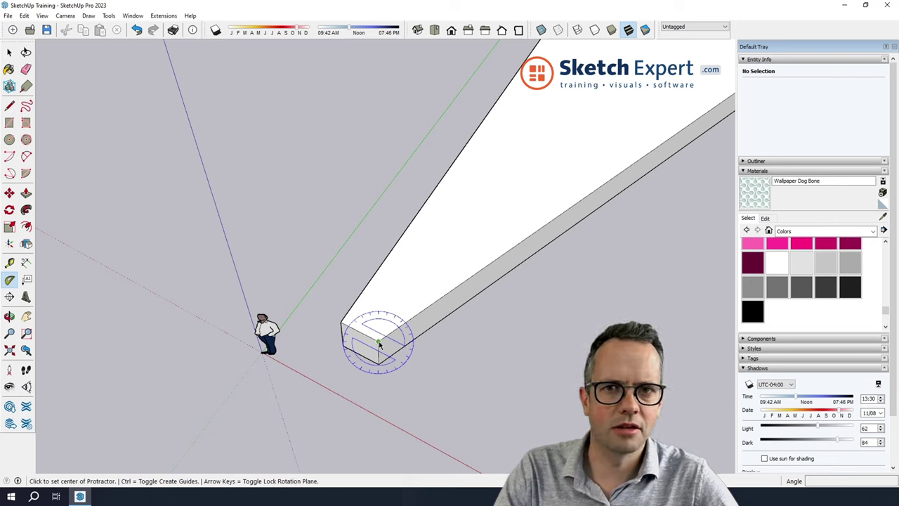
click(379, 342)
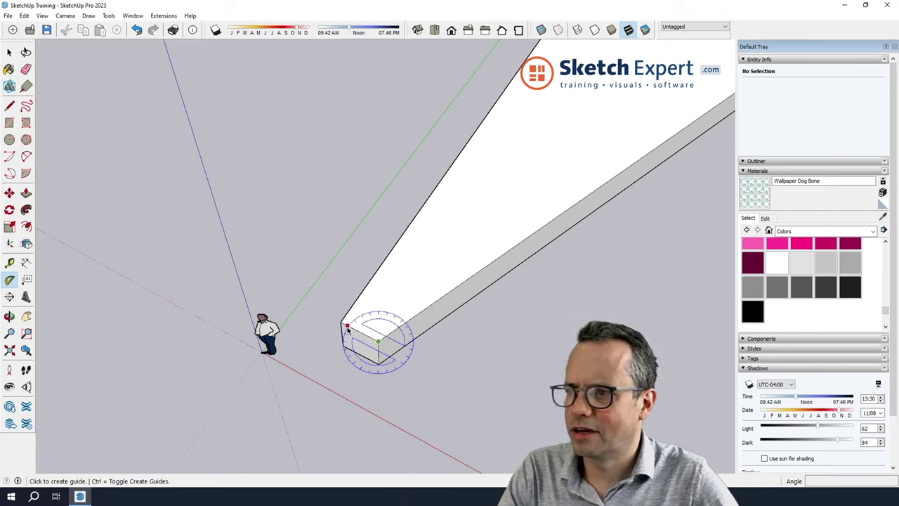
click(347, 330)
text(110)
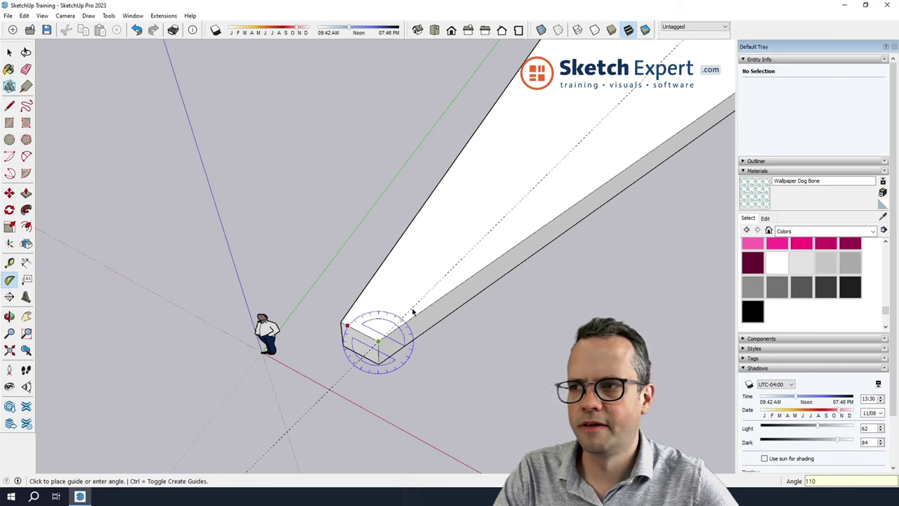
key(Return)
Draw a line along the 110° guide from the slab's narrow corner to the far corner
key(space)
scroll(344, 359, down, 5)
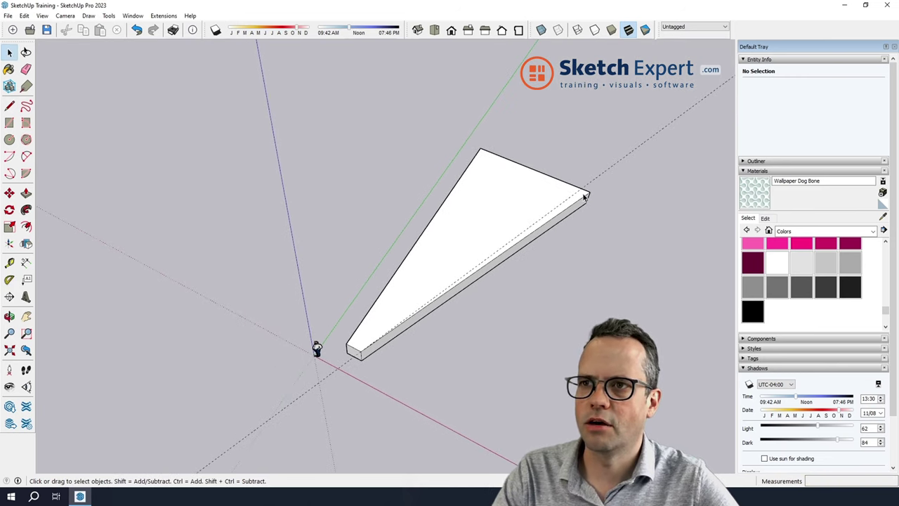
key(l)
scroll(358, 353, up, 2)
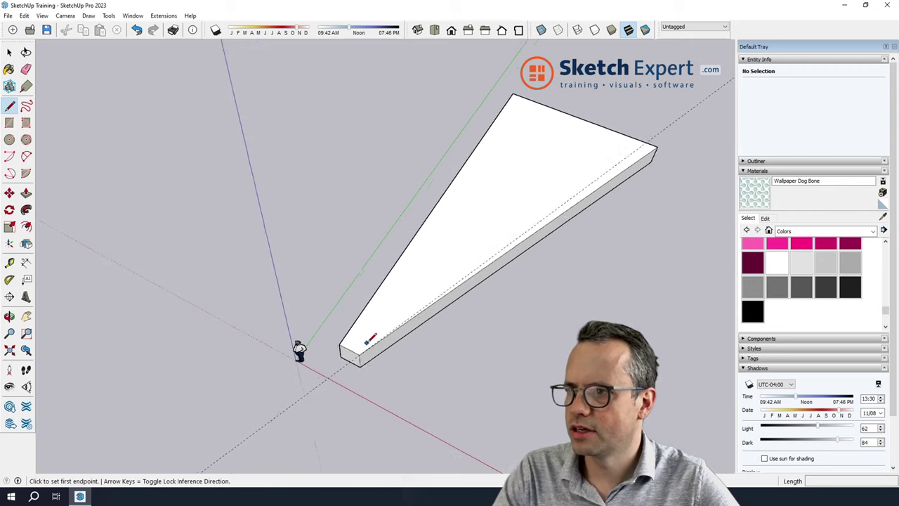
scroll(360, 351, up, 2)
click(358, 356)
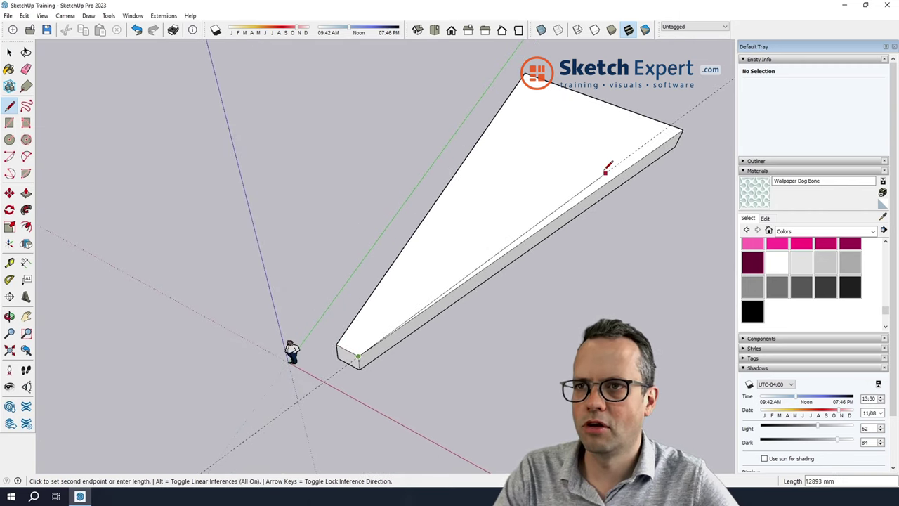
click(680, 131)
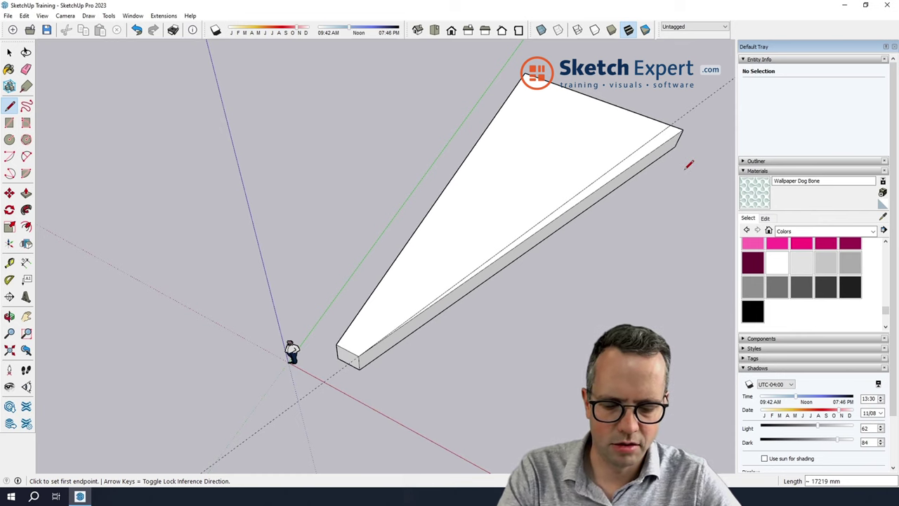
Push/Pull the thin sliver face through the slab to remove it, then orbit to the wide end
key(p)
click(646, 156)
click(629, 200)
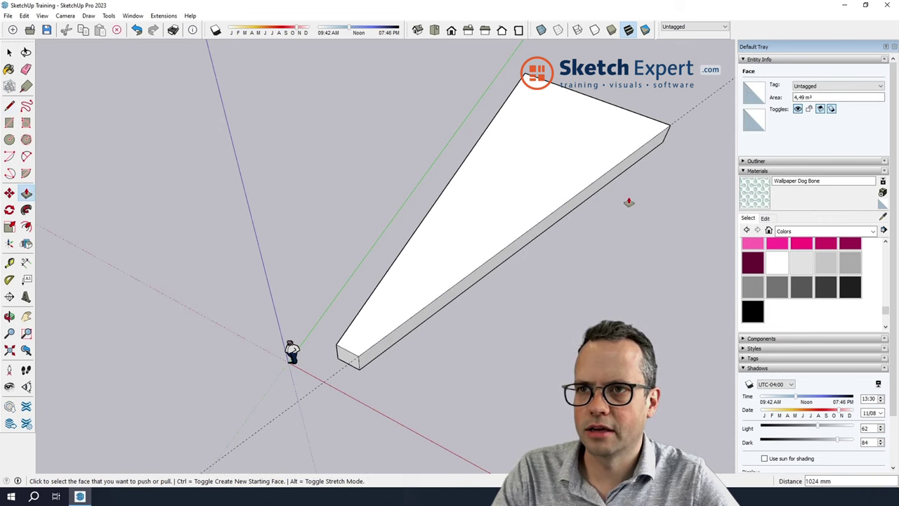
key(space)
scroll(692, 168, up, 3)
mouse_move(682, 179)
middle_down()
mouse_move(263, 201)
mouse_move(343, 354)
mouse_move(170, 269)
middle_up()
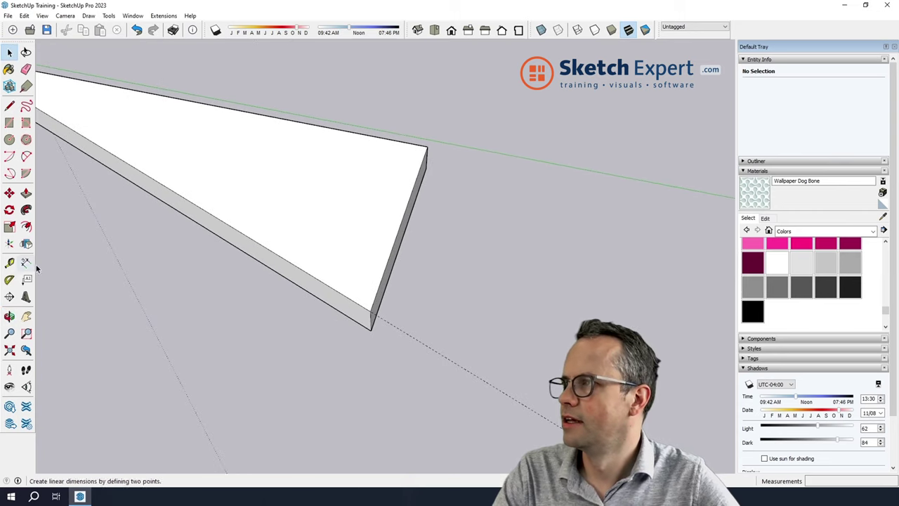
click(9, 279)
scroll(358, 271, up, 2)
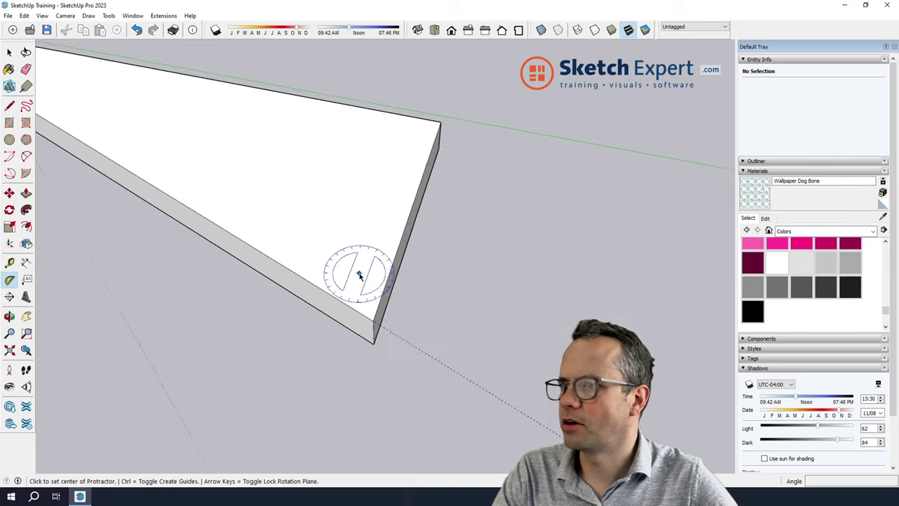
scroll(358, 316, up, 2)
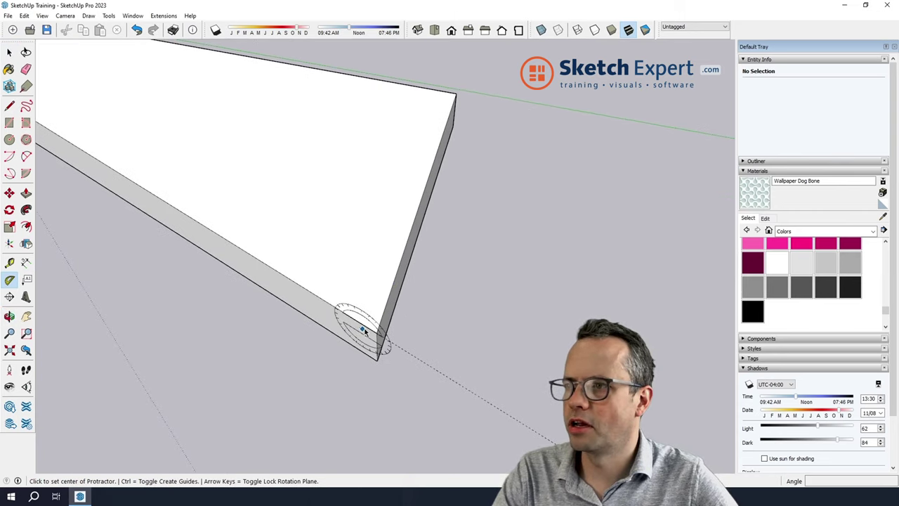
click(401, 257)
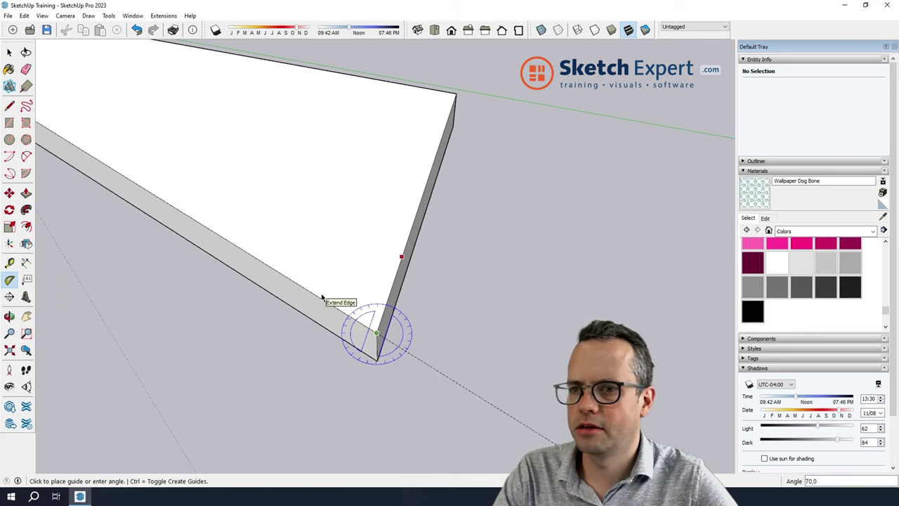
scroll(325, 297, down, 1)
scroll(487, 298, down, 2)
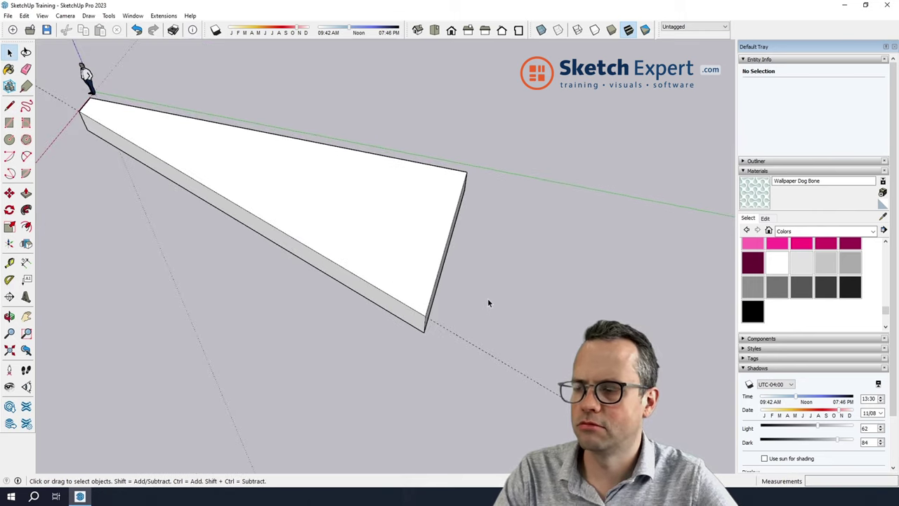
scroll(488, 299, down, 2)
middle_drag(488, 300, 240, 297)
mouse_move(583, 328)
middle_down()
mouse_move(321, 371)
mouse_move(376, 268)
mouse_move(317, 253)
middle_up()
Draw a rectangle on the ground beside the wedge slab
scroll(317, 253, up, 2)
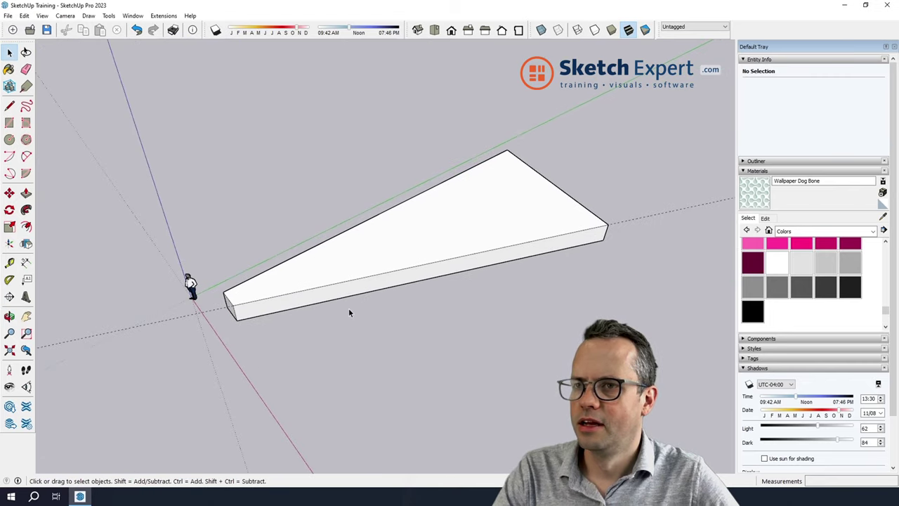
scroll(349, 311, down, 1)
scroll(349, 312, down, 2)
key(r)
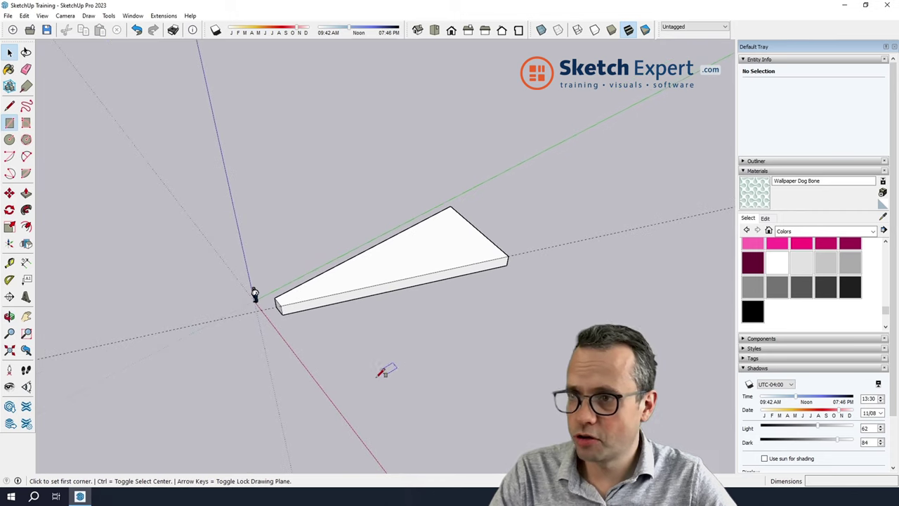
click(330, 385)
click(525, 328)
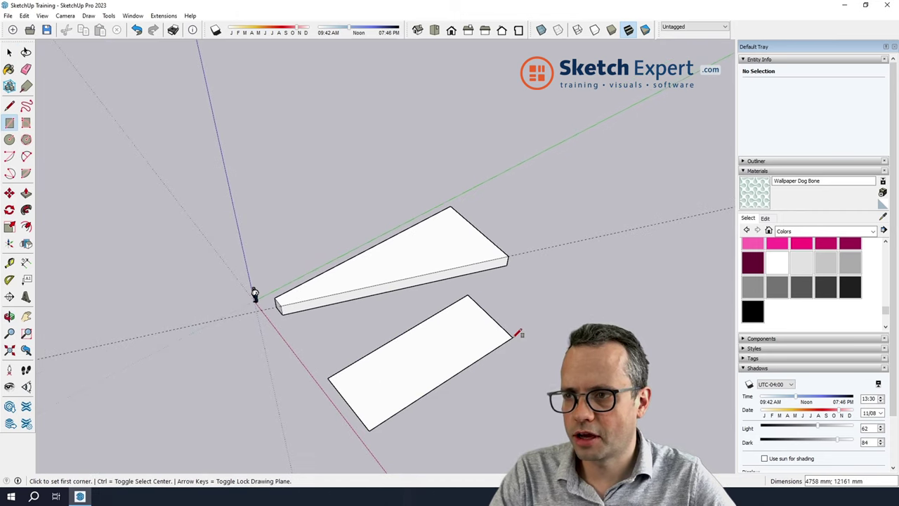
middle_drag(525, 328, 504, 278)
Push/Pull the rectangle upward into a tall box
key(p)
click(421, 340)
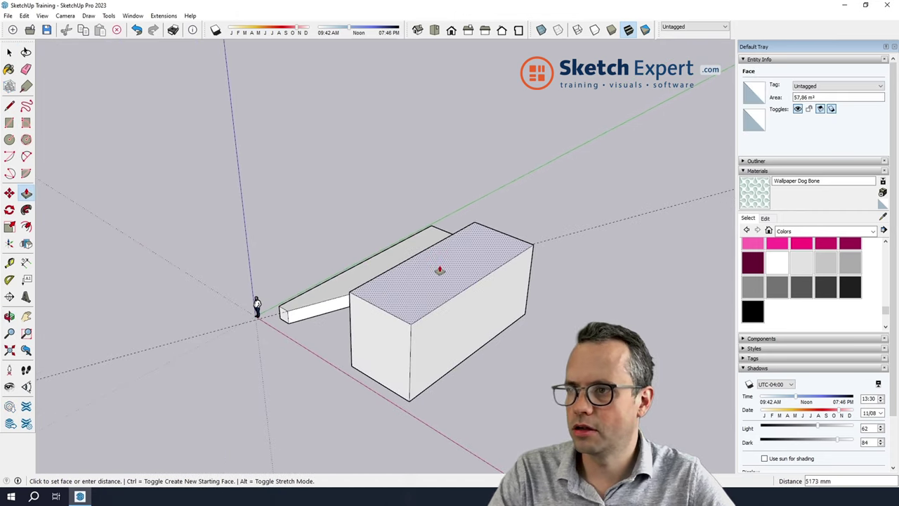
click(439, 267)
key(space)
key(l)
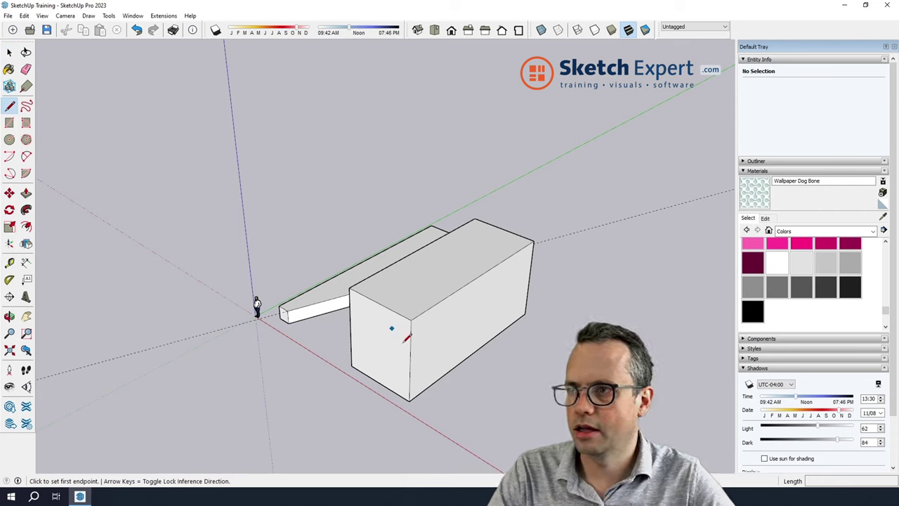
Start a Protractor guide on the box's front face from its bottom edge, then cancel it
click(9, 279)
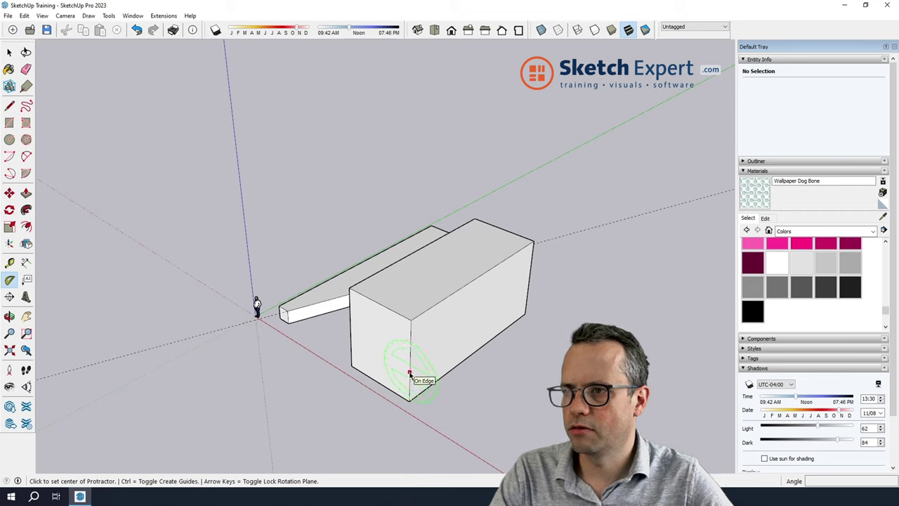
click(409, 373)
click(409, 323)
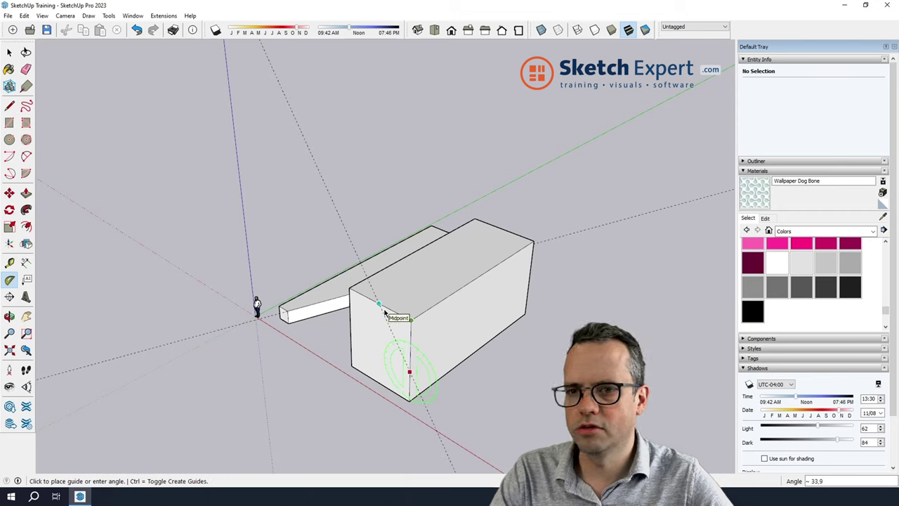
key(space)
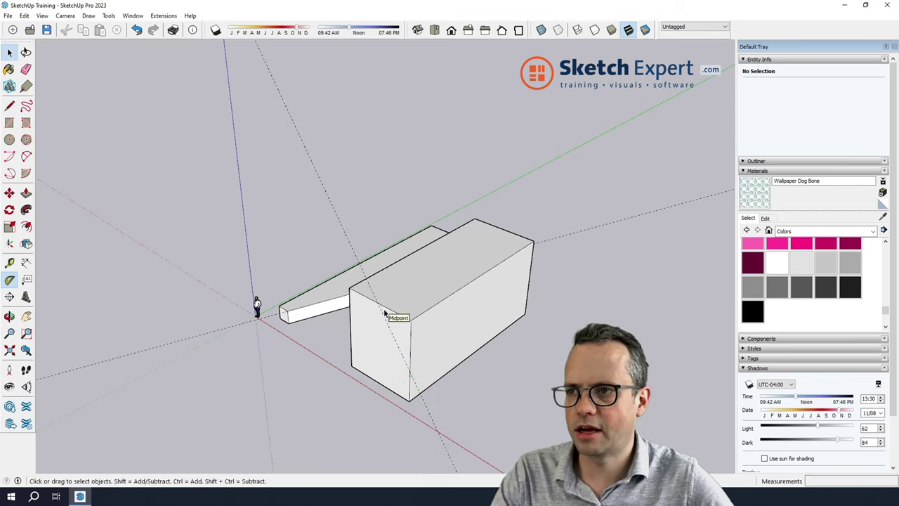
Draw a roof line from the box's right vertical edge to the top edge's midpoint
key(l)
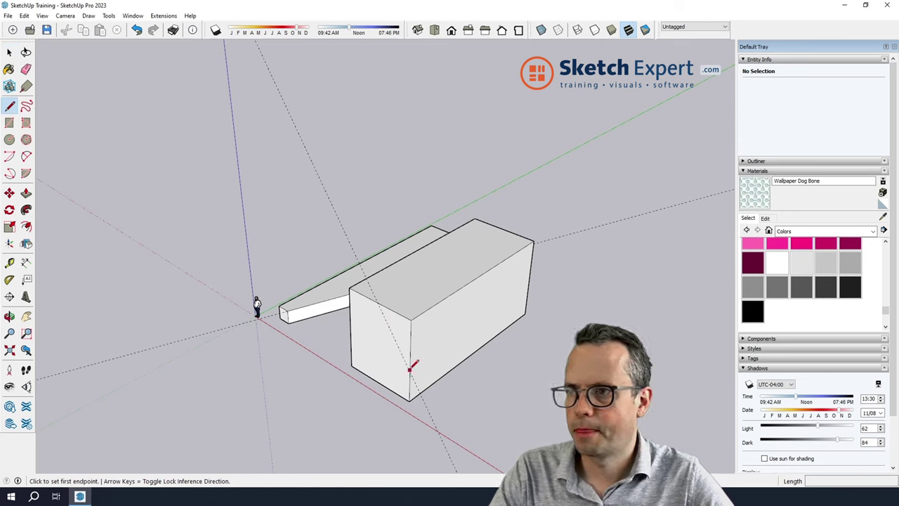
click(409, 367)
key(Escape)
click(410, 371)
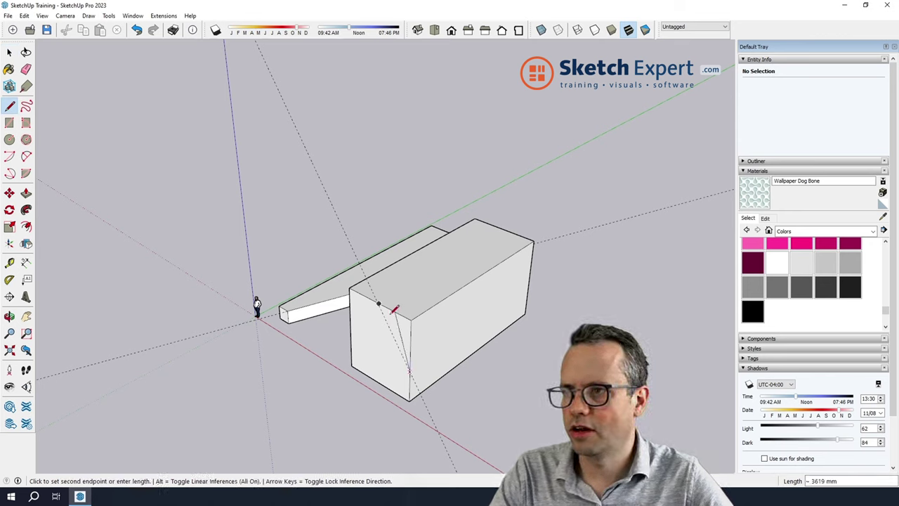
click(377, 301)
Push/Pull the triangular top corner through the box to cut it away
key(p)
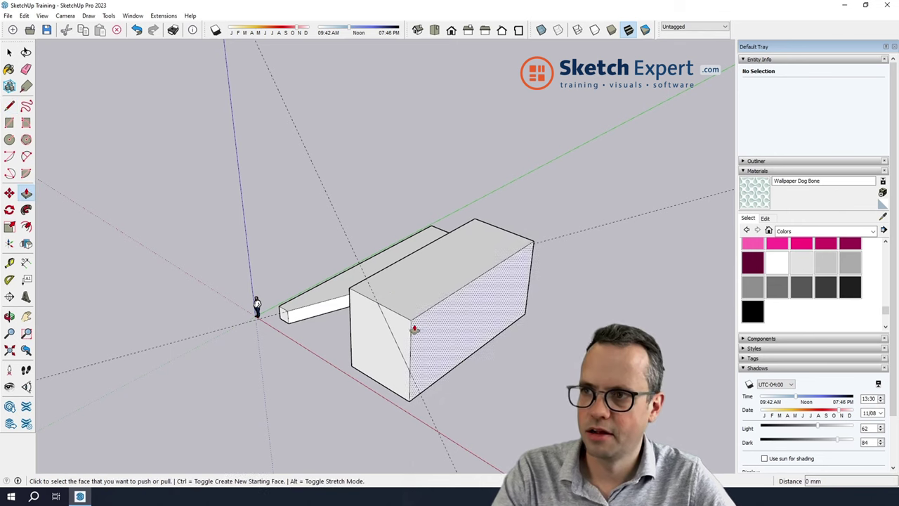
click(404, 330)
click(573, 232)
key(space)
middle_drag(491, 315, 556, 299)
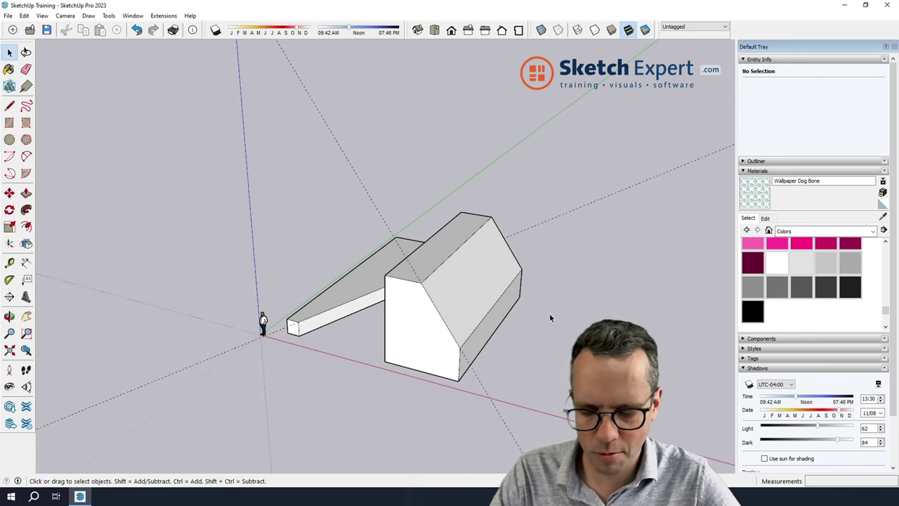
key(e)
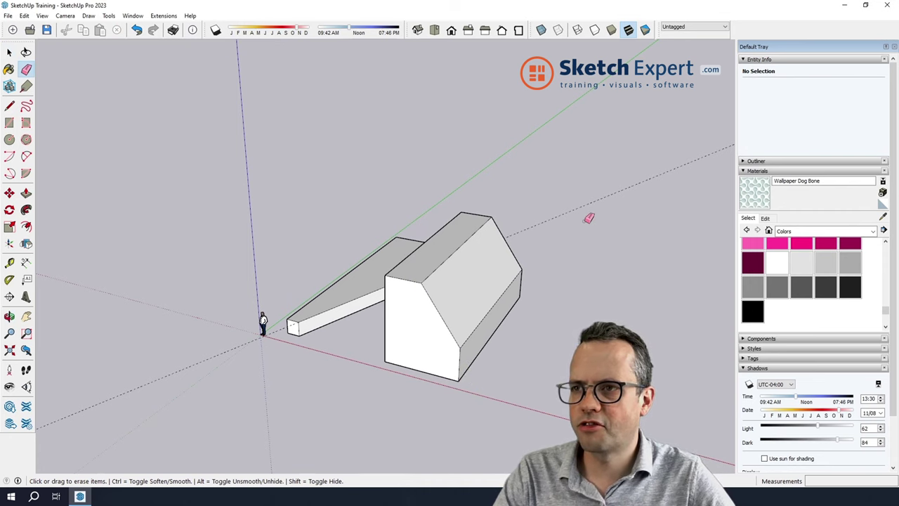
Return to Select and orbit around the finished wedge slab and sloped-roof box
key(space)
mouse_move(439, 337)
middle_down()
mouse_move(415, 353)
mouse_move(437, 345)
middle_up()
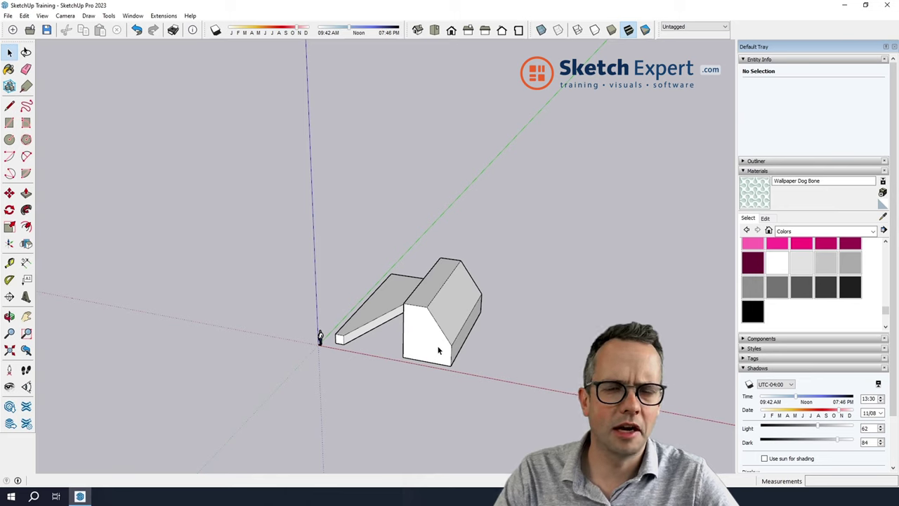